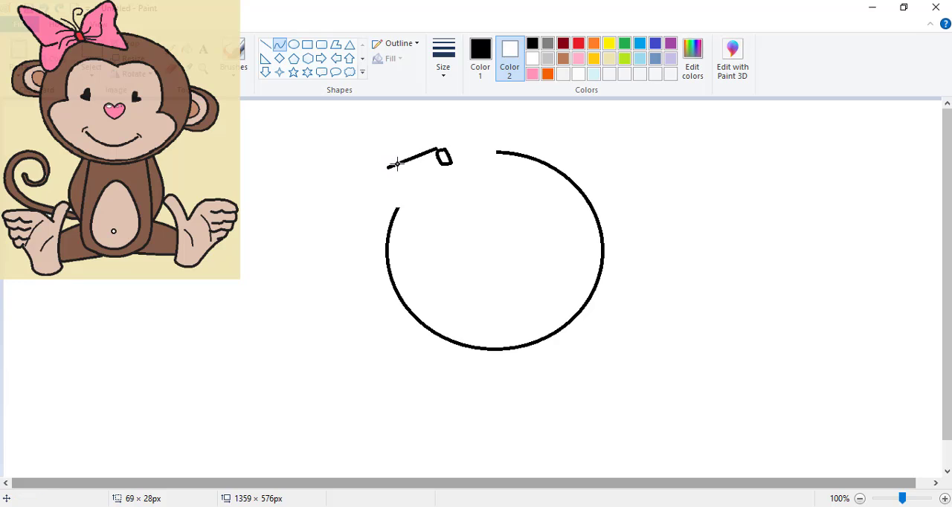
# Draw the bow's left wing beside the knot, with a pointed upper lobe, a notch and a rounded lower lobe reaching the head
pyautogui.moveTo(410, 158); pyautogui.dragTo(345, 94)
pyautogui.moveTo(386, 166); pyautogui.dragTo(402, 171)
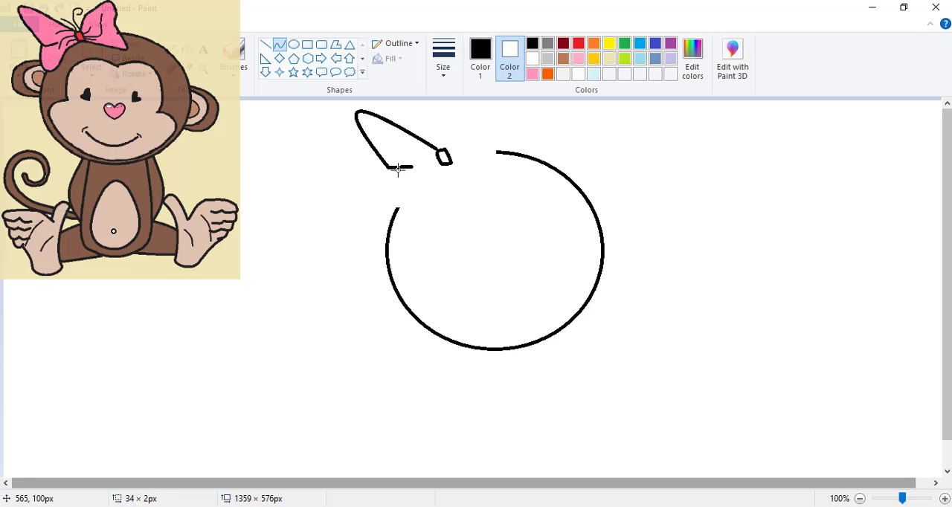
pyautogui.moveTo(393, 172); pyautogui.dragTo(406, 199)
pyautogui.moveTo(448, 162); pyautogui.dragTo(425, 176)
pyautogui.click(425, 176)
# Draw the bow's right wing from the knot, with a raised tip, a wavy outer edge and a lower corner overlapping the head
pyautogui.moveTo(467, 114); pyautogui.dragTo(488, 95)
pyautogui.click(447, 124)
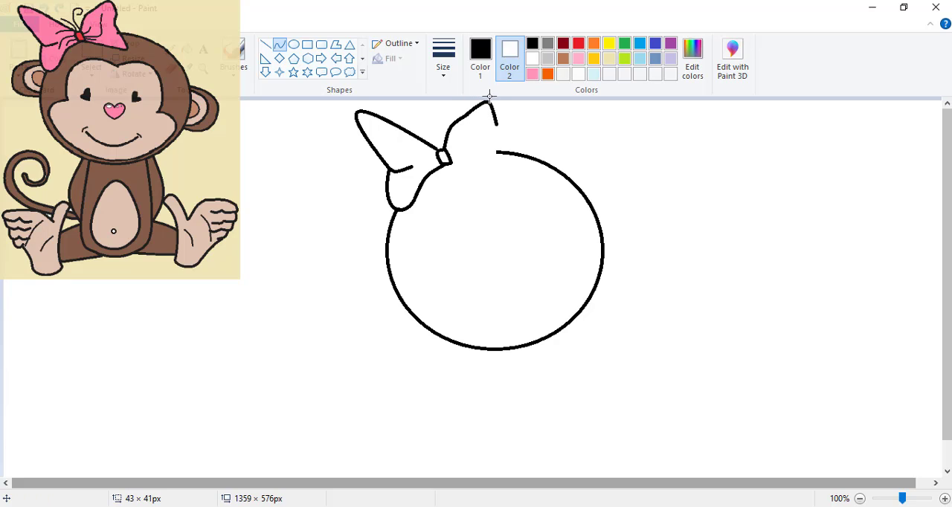
pyautogui.moveTo(492, 111); pyautogui.dragTo(492, 114)
pyautogui.moveTo(451, 164)
pyautogui.mouseDown()
pyautogui.moveTo(474, 184)
pyautogui.moveTo(500, 131)
pyautogui.moveTo(514, 191)
pyautogui.moveTo(507, 178)
pyautogui.moveTo(519, 183)
pyautogui.mouseUp()
pyautogui.moveTo(496, 125)
pyautogui.mouseDown()
pyautogui.moveTo(497, 146)
pyautogui.moveTo(492, 135)
pyautogui.mouseUp()
# Draw the left ear as nested curved outlines against the side of the head
pyautogui.moveTo(388, 200)
pyautogui.mouseDown()
pyautogui.moveTo(359, 211)
pyautogui.moveTo(368, 203)
pyautogui.moveTo(357, 241)
pyautogui.moveTo(386, 239)
pyautogui.moveTo(362, 227)
pyautogui.moveTo(364, 241)
pyautogui.mouseUp()
pyautogui.moveTo(386, 194); pyautogui.dragTo(359, 195)
pyautogui.click(323, 152)
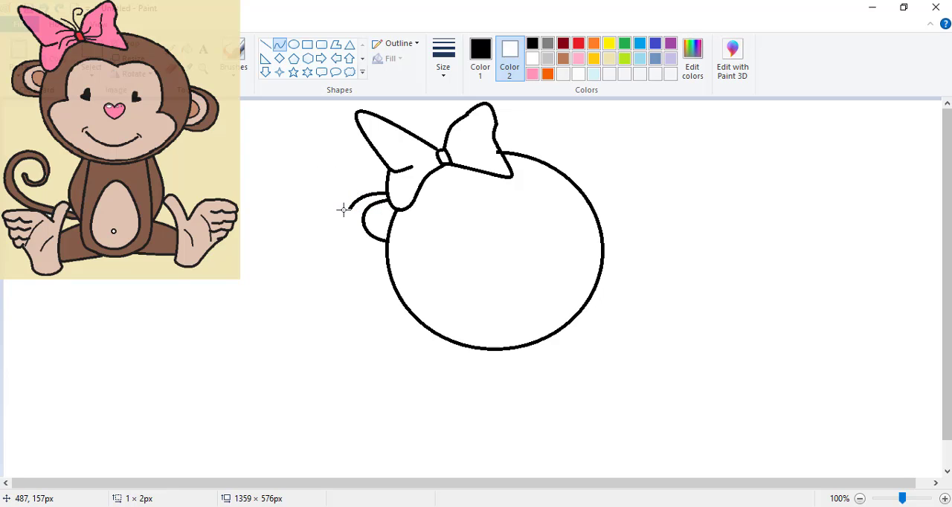
pyautogui.moveTo(350, 209); pyautogui.dragTo(386, 233)
pyautogui.click(307, 207)
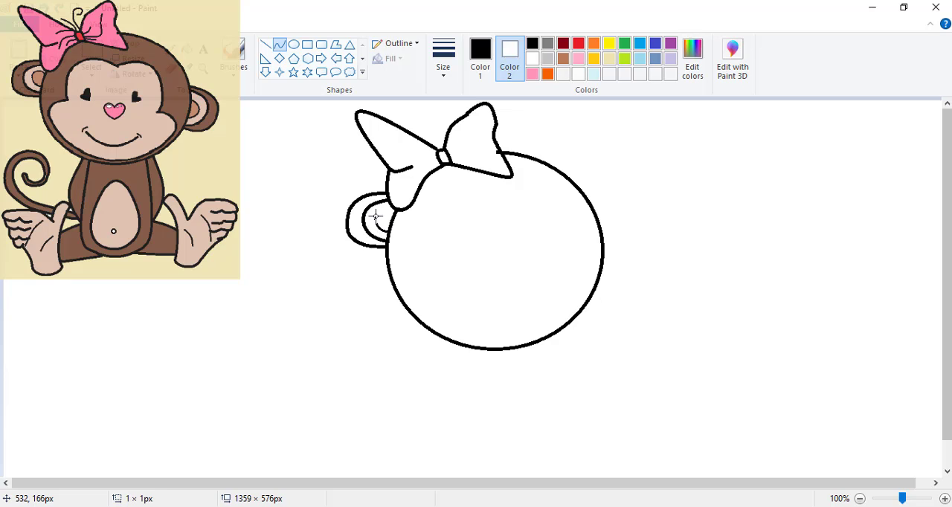
pyautogui.moveTo(375, 216); pyautogui.dragTo(393, 211)
pyautogui.click(389, 205)
# Outline the face patch inside the head with two rounded brow arches, bulging cheeks and a curved chin
pyautogui.moveTo(498, 200); pyautogui.dragTo(560, 261)
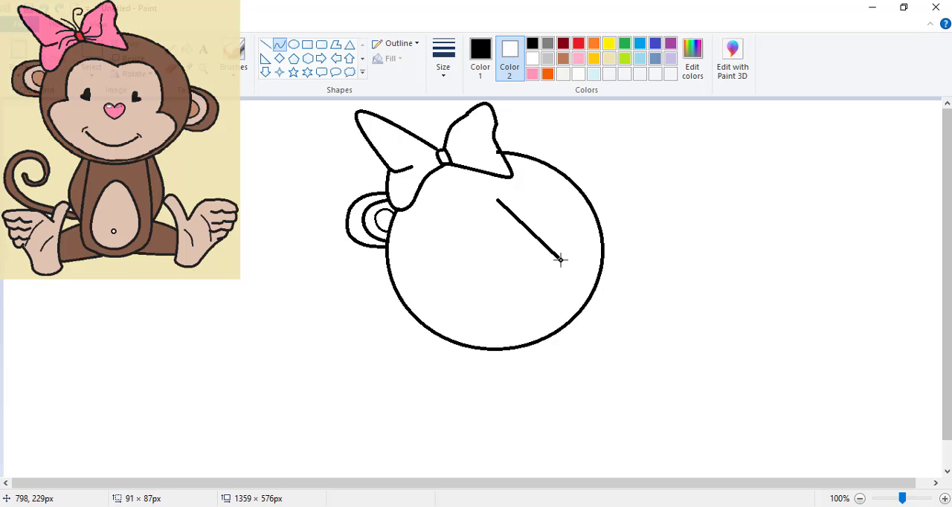
pyautogui.moveTo(527, 223); pyautogui.dragTo(564, 199)
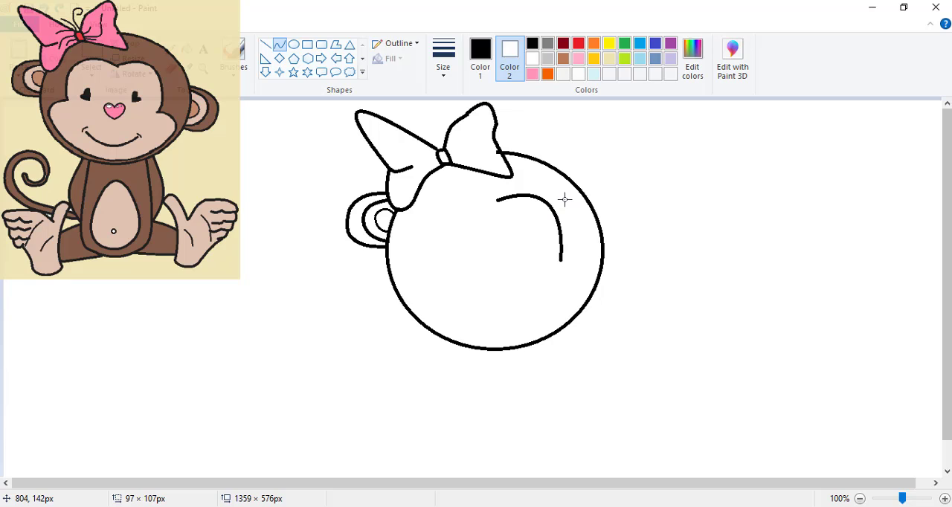
pyautogui.moveTo(499, 196); pyautogui.dragTo(432, 244)
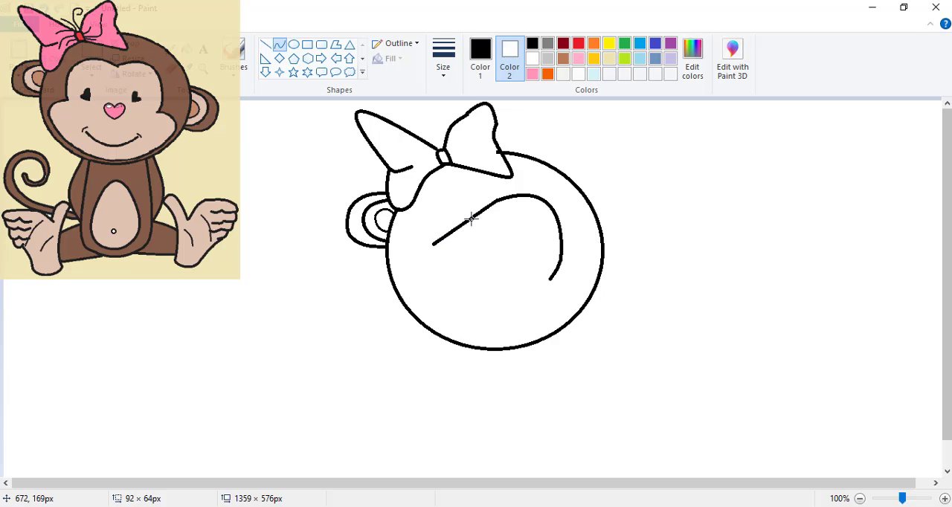
pyautogui.moveTo(471, 218); pyautogui.dragTo(397, 265)
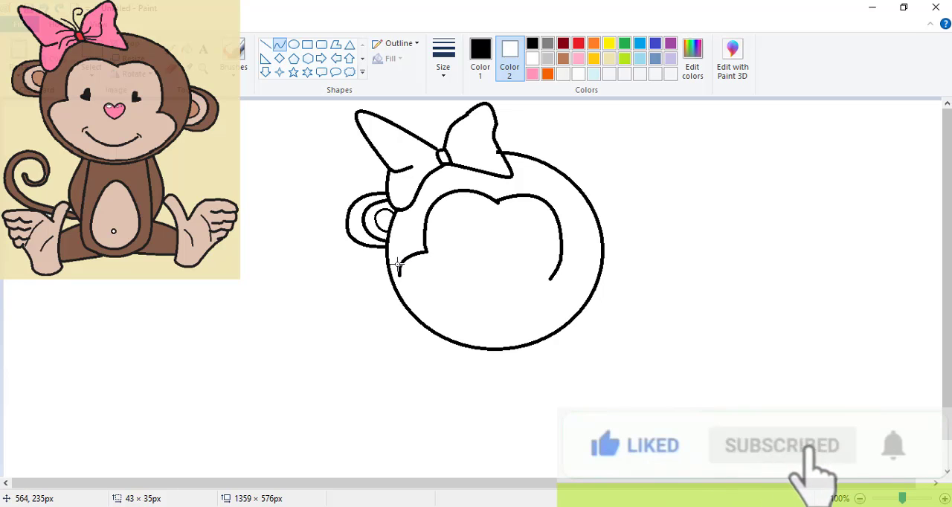
pyautogui.moveTo(555, 271); pyautogui.dragTo(584, 279)
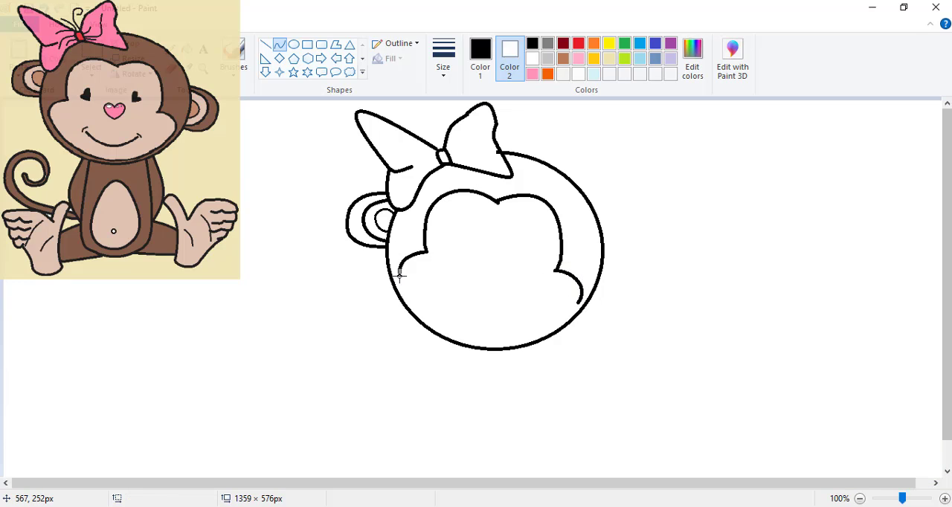
pyautogui.moveTo(397, 273); pyautogui.dragTo(485, 344)
pyautogui.moveTo(434, 312); pyautogui.dragTo(437, 335)
pyautogui.moveTo(582, 301)
pyautogui.mouseDown()
pyautogui.moveTo(545, 332)
pyautogui.moveTo(488, 344)
pyautogui.moveTo(519, 345)
pyautogui.mouseUp()
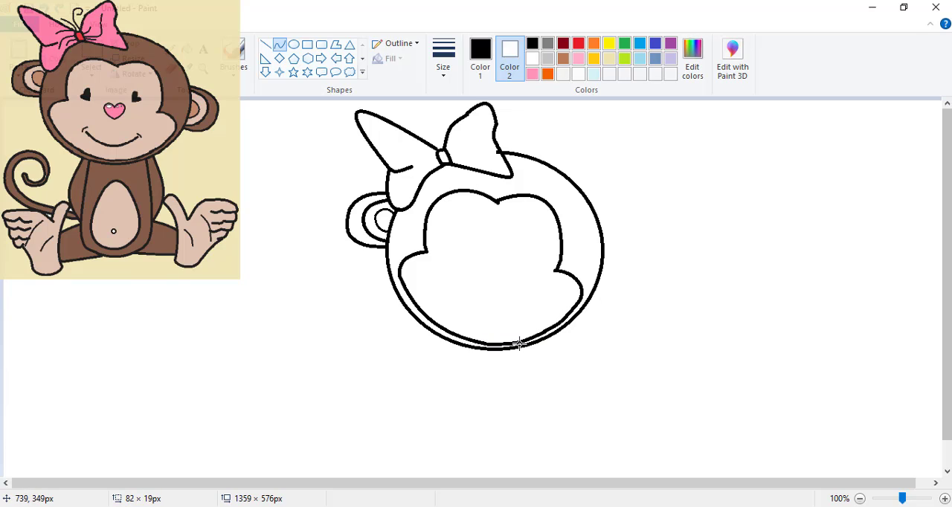
# Draw a curved smile in the face patch and the right ear as nested curves on the side of the head
pyautogui.moveTo(453, 301)
pyautogui.mouseDown()
pyautogui.moveTo(502, 347)
pyautogui.moveTo(531, 304)
pyautogui.moveTo(469, 307)
pyautogui.moveTo(473, 325)
pyautogui.moveTo(508, 320)
pyautogui.mouseUp()
pyautogui.moveTo(602, 236)
pyautogui.mouseDown()
pyautogui.moveTo(616, 260)
pyautogui.moveTo(611, 291)
pyautogui.moveTo(617, 268)
pyautogui.moveTo(625, 270)
pyautogui.moveTo(606, 290)
pyautogui.mouseUp()
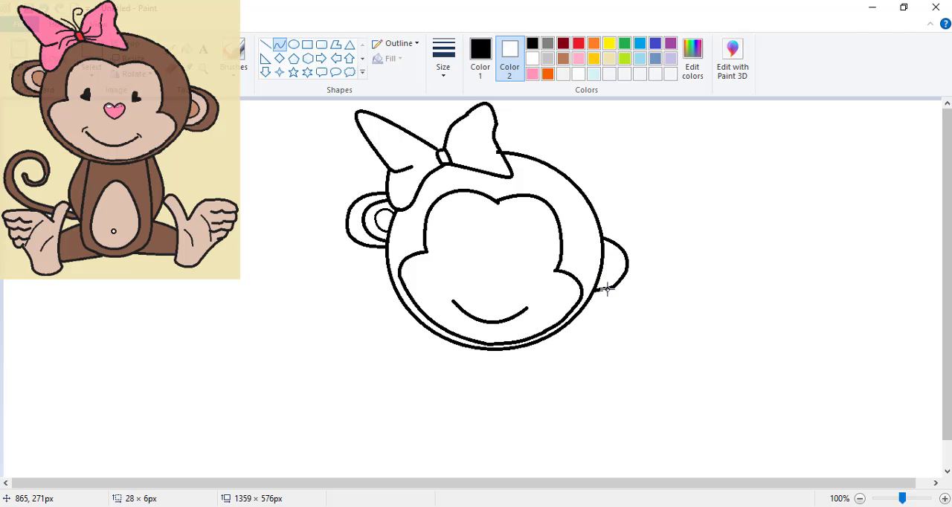
pyautogui.moveTo(601, 233); pyautogui.dragTo(614, 298)
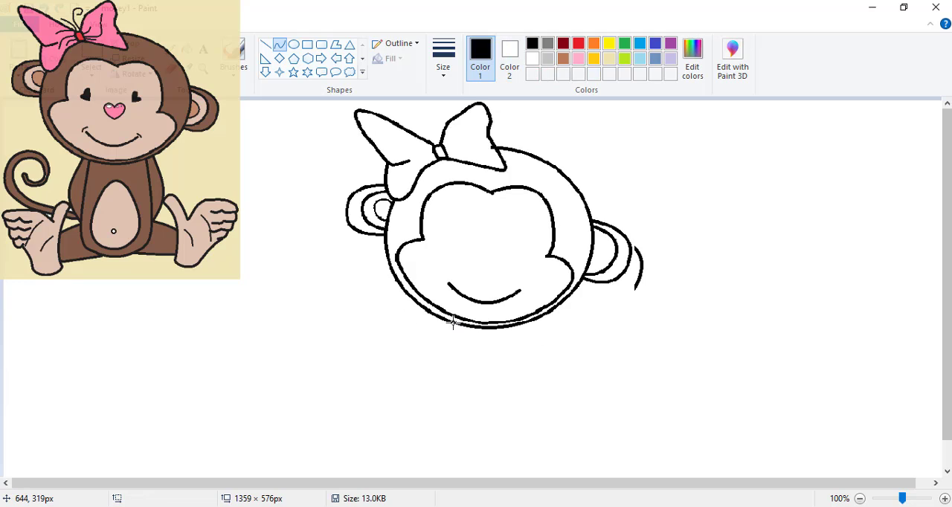
# Draw the torso below the head with two gently bowed sides and a rounded base
pyautogui.moveTo(451, 324)
pyautogui.mouseDown()
pyautogui.moveTo(434, 412)
pyautogui.moveTo(442, 447)
pyautogui.mouseUp()
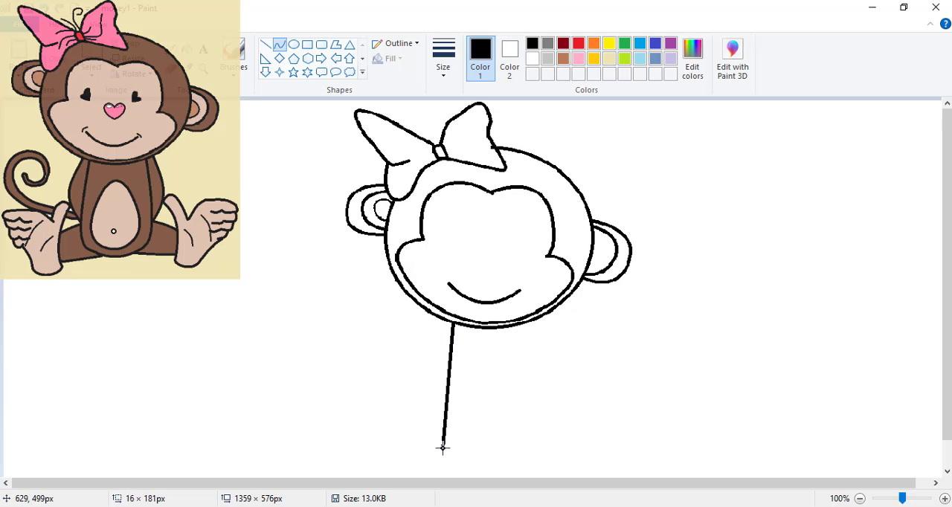
pyautogui.moveTo(532, 320); pyautogui.dragTo(528, 440)
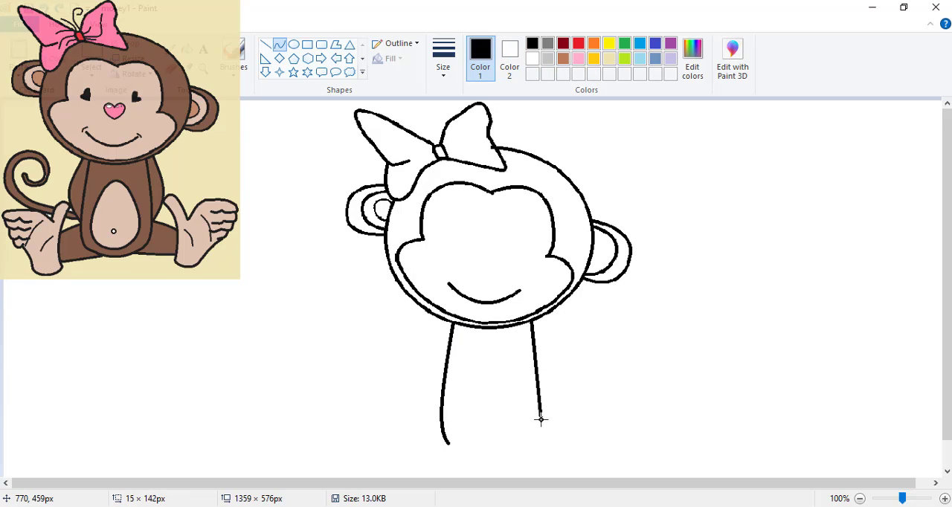
pyautogui.moveTo(533, 360); pyautogui.dragTo(533, 439)
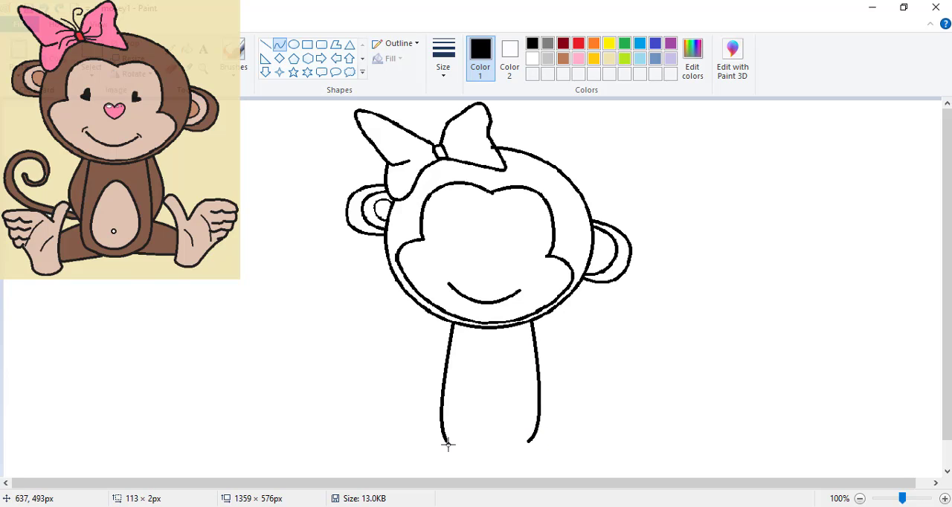
pyautogui.moveTo(446, 446); pyautogui.dragTo(469, 456)
# Draw the curved arms beside the torso and the upper and lower leg lines extending outward from it
pyautogui.moveTo(445, 320); pyautogui.dragTo(416, 374)
pyautogui.moveTo(473, 452); pyautogui.dragTo(413, 463)
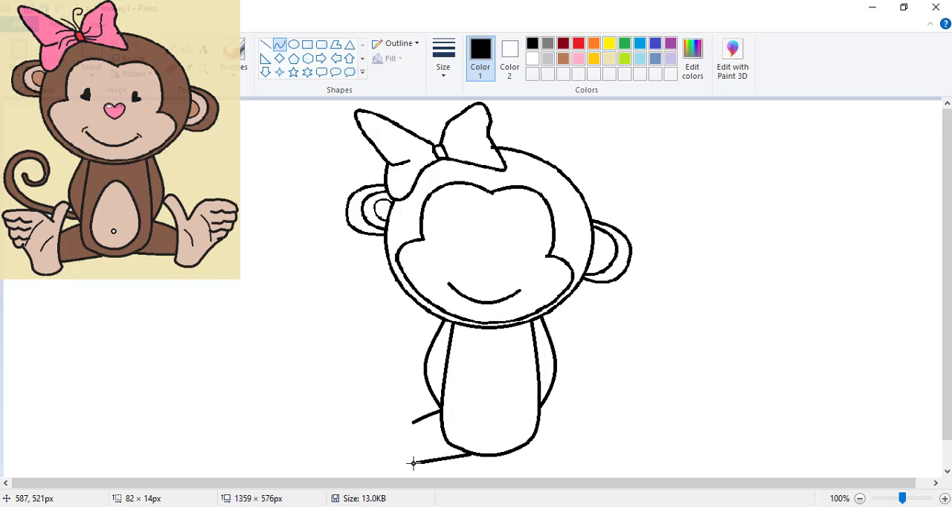
pyautogui.moveTo(539, 405); pyautogui.dragTo(570, 416)
pyautogui.moveTo(515, 450); pyautogui.dragTo(570, 451)
pyautogui.click(569, 451)
pyautogui.click(570, 451)
# Draw the right foot's curved inner edge, rounded heel and sole line at the end of the right leg
pyautogui.moveTo(553, 379); pyautogui.dragTo(571, 457)
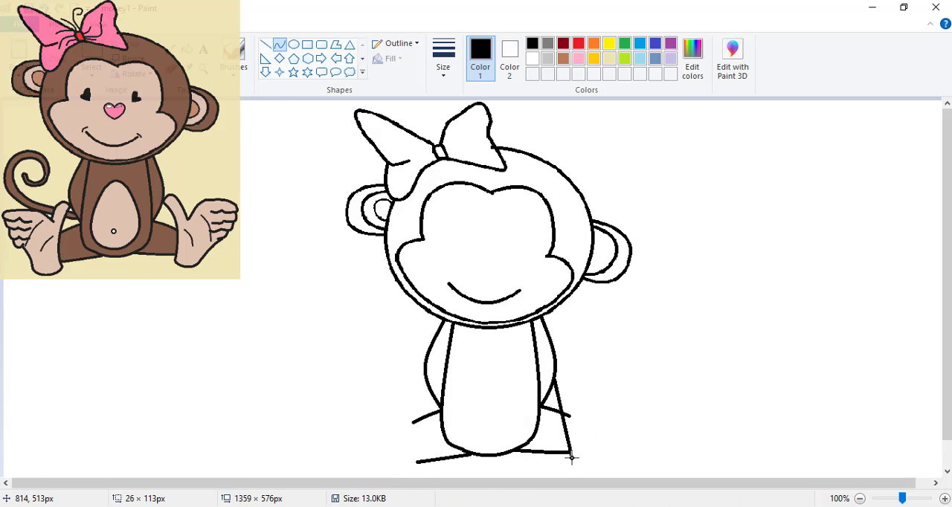
pyautogui.moveTo(558, 420); pyautogui.dragTo(573, 396)
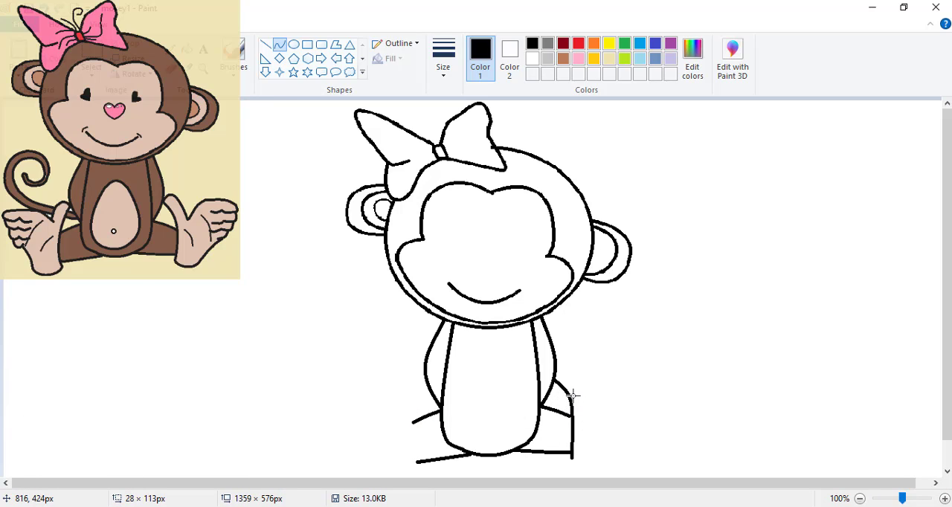
pyautogui.click(570, 458)
pyautogui.moveTo(570, 458); pyautogui.dragTo(639, 432)
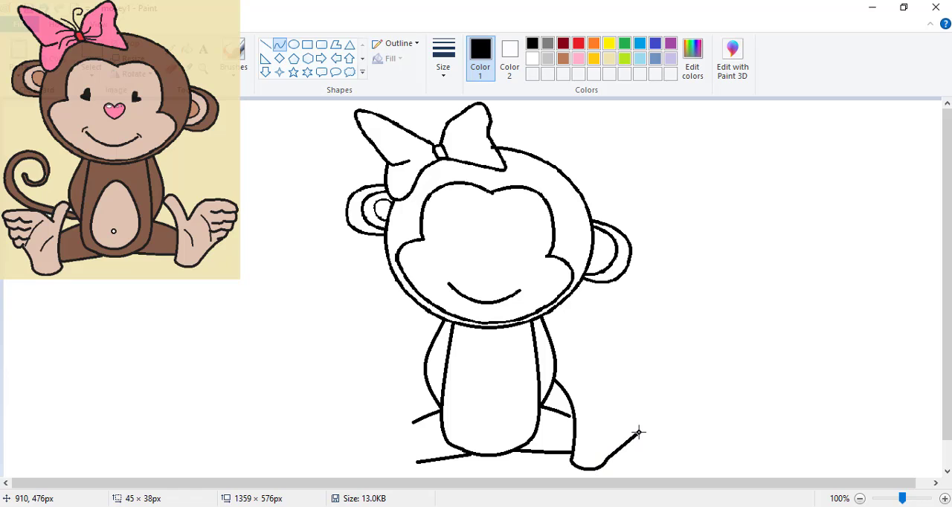
pyautogui.moveTo(620, 443); pyautogui.dragTo(611, 451)
# Complete the right foot with a rounded big toe, a curved upper edge and the smaller toes
pyautogui.moveTo(555, 380); pyautogui.dragTo(589, 404)
pyautogui.moveTo(567, 389); pyautogui.dragTo(577, 366)
pyautogui.moveTo(590, 404); pyautogui.dragTo(633, 375)
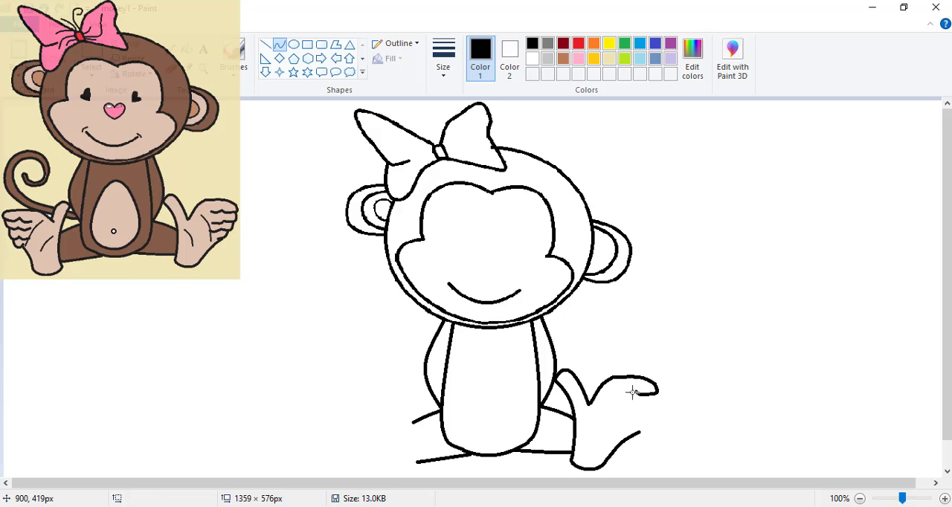
pyautogui.moveTo(636, 392); pyautogui.dragTo(623, 394)
pyautogui.moveTo(655, 394)
pyautogui.mouseDown()
pyautogui.moveTo(638, 405)
pyautogui.moveTo(657, 403)
pyautogui.moveTo(623, 410)
pyautogui.moveTo(649, 419)
pyautogui.moveTo(630, 430)
pyautogui.moveTo(640, 429)
pyautogui.mouseUp()
# Draw the left foot's curved inner edge, sole line and rounded heel at the end of the left leg
pyautogui.moveTo(428, 379)
pyautogui.mouseDown()
pyautogui.moveTo(410, 432)
pyautogui.moveTo(416, 468)
pyautogui.mouseUp()
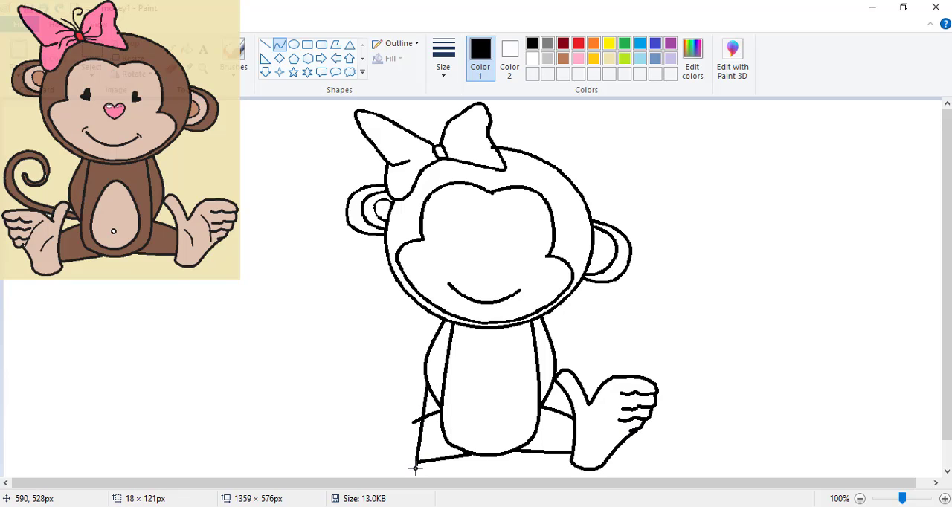
pyautogui.moveTo(419, 437); pyautogui.dragTo(410, 409)
pyautogui.moveTo(349, 437); pyautogui.dragTo(406, 448)
pyautogui.scroll(-1, 363, 453)
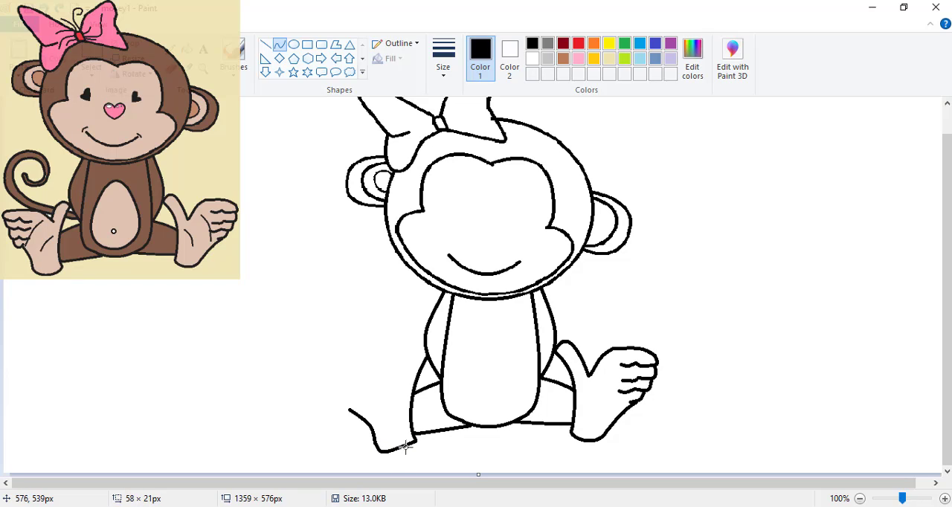
pyautogui.click(405, 446)
# Complete the left foot with a rounded big toe, a curved upper edge and the smaller toes
pyautogui.moveTo(415, 350); pyautogui.dragTo(340, 376)
pyautogui.click(362, 362)
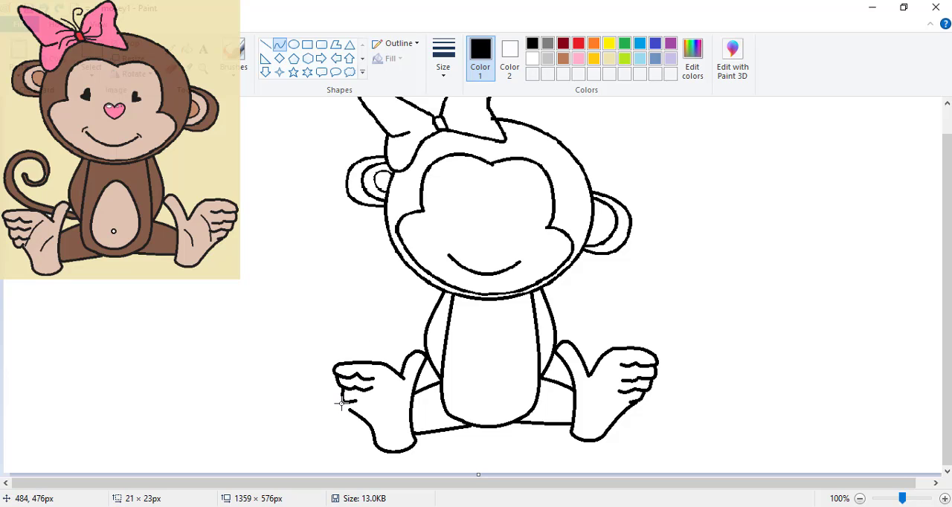
pyautogui.moveTo(341, 403); pyautogui.dragTo(349, 404)
pyautogui.click(349, 404)
pyautogui.click(296, 392)
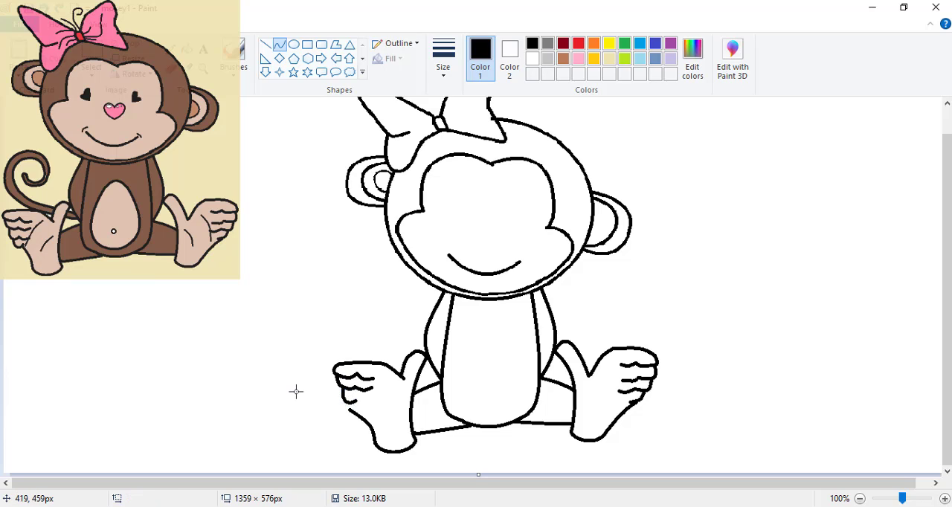
pyautogui.moveTo(355, 400); pyautogui.dragTo(370, 401)
pyautogui.click(361, 403)
# Draw an egg-shaped belly patch inside the torso and a circular navel of about 9 × 9 px in its lower part
pyautogui.moveTo(475, 331); pyautogui.dragTo(472, 415)
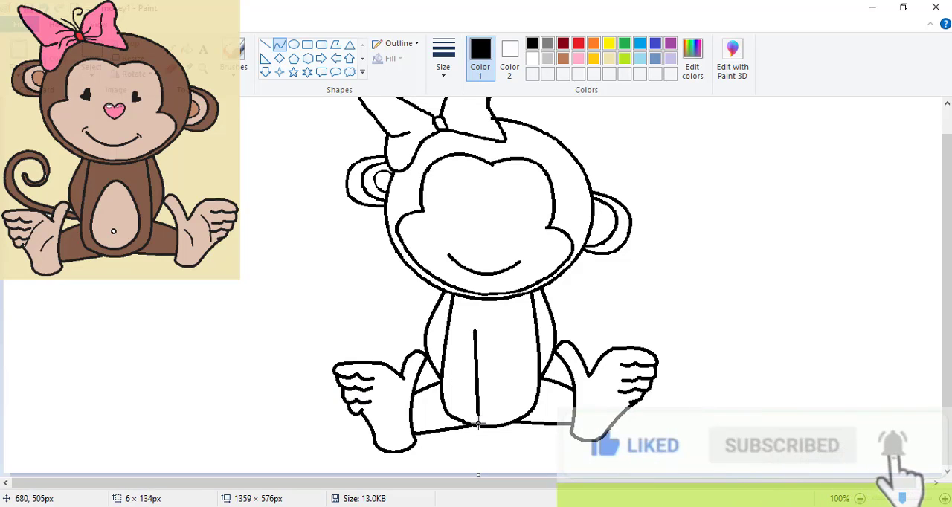
pyautogui.moveTo(477, 370); pyautogui.dragTo(457, 398)
pyautogui.moveTo(506, 331); pyautogui.dragTo(504, 409)
pyautogui.moveTo(506, 370); pyautogui.dragTo(529, 391)
pyautogui.moveTo(472, 413)
pyautogui.mouseDown()
pyautogui.moveTo(505, 413)
pyautogui.moveTo(488, 418)
pyautogui.mouseUp()
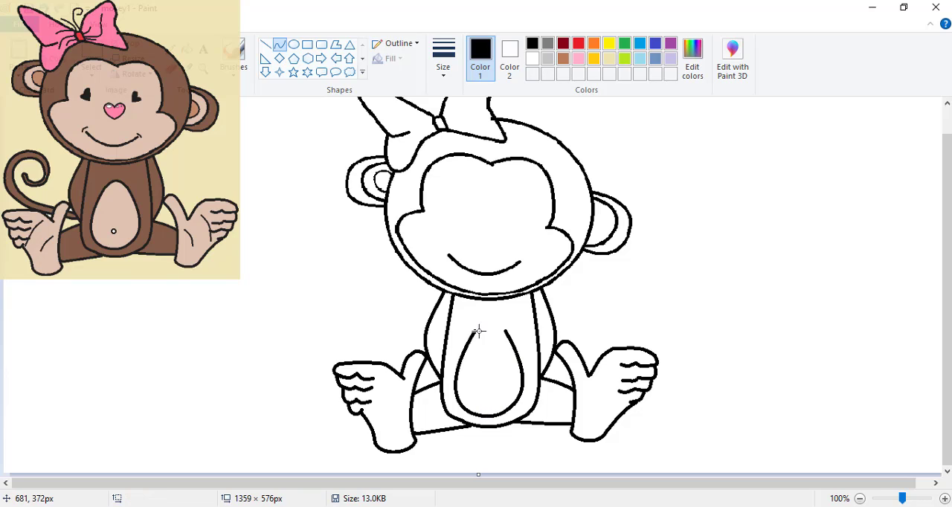
pyautogui.moveTo(476, 330)
pyautogui.mouseDown()
pyautogui.moveTo(505, 330)
pyautogui.moveTo(476, 325)
pyautogui.moveTo(497, 324)
pyautogui.mouseUp()
pyautogui.click(294, 45)
pyautogui.moveTo(483, 389); pyautogui.dragTo(488, 393)
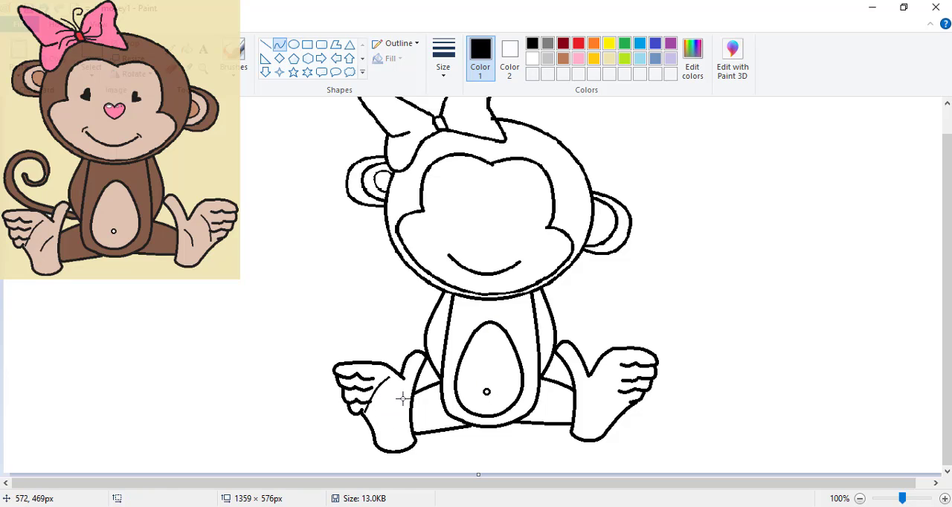
# Add thin curved crease lines to the soles of both feet
pyautogui.moveTo(402, 399); pyautogui.dragTo(386, 420)
pyautogui.moveTo(393, 413); pyautogui.dragTo(391, 412)
pyautogui.click(391, 410)
pyautogui.moveTo(607, 370)
pyautogui.mouseDown()
pyautogui.moveTo(624, 407)
pyautogui.moveTo(584, 389)
pyautogui.moveTo(595, 417)
pyautogui.moveTo(595, 399)
pyautogui.mouseUp()
pyautogui.click(619, 382)
pyautogui.click(619, 382)
pyautogui.click(594, 399)
# Draw the tail as a double-lined curve rising from behind the left foot and ending in a spiral
pyautogui.moveTo(349, 344); pyautogui.dragTo(365, 355)
pyautogui.click(361, 354)
pyautogui.moveTo(419, 371); pyautogui.dragTo(437, 374)
pyautogui.moveTo(354, 335); pyautogui.dragTo(404, 359)
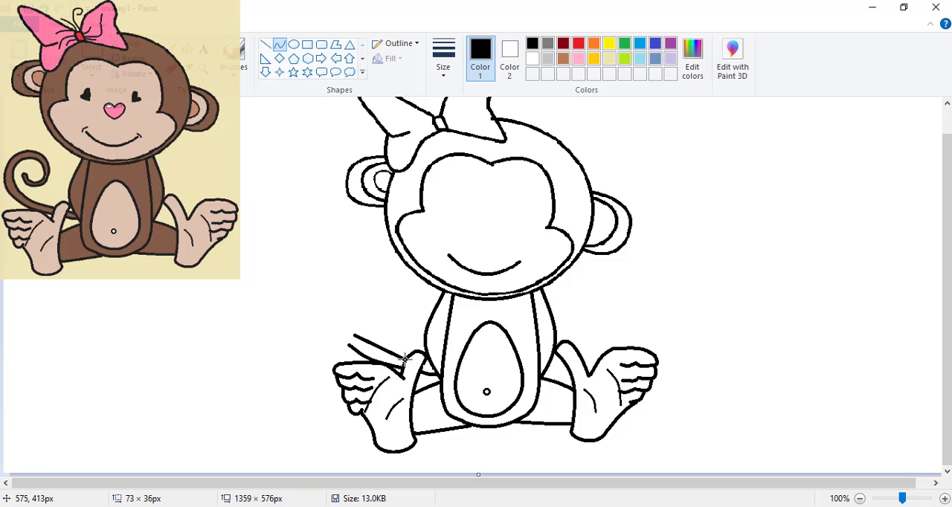
pyautogui.click(386, 352)
pyautogui.click(375, 351)
pyautogui.moveTo(355, 336)
pyautogui.mouseDown()
pyautogui.moveTo(364, 287)
pyautogui.moveTo(352, 319)
pyautogui.moveTo(372, 292)
pyautogui.moveTo(404, 302)
pyautogui.moveTo(387, 305)
pyautogui.moveTo(379, 324)
pyautogui.moveTo(394, 315)
pyautogui.moveTo(391, 323)
pyautogui.moveTo(379, 325)
pyautogui.moveTo(335, 303)
pyautogui.moveTo(346, 345)
pyautogui.moveTo(334, 314)
pyautogui.moveTo(333, 337)
pyautogui.moveTo(339, 303)
pyautogui.moveTo(372, 286)
pyautogui.moveTo(363, 278)
pyautogui.moveTo(342, 292)
pyautogui.moveTo(354, 284)
pyautogui.mouseUp()
pyautogui.moveTo(375, 329); pyautogui.dragTo(392, 321)
# Add the remaining facial details: short marks at the smile's ends, a heart-shaped nose and small heart-shaped eyes
pyautogui.moveTo(450, 276); pyautogui.dragTo(443, 282)
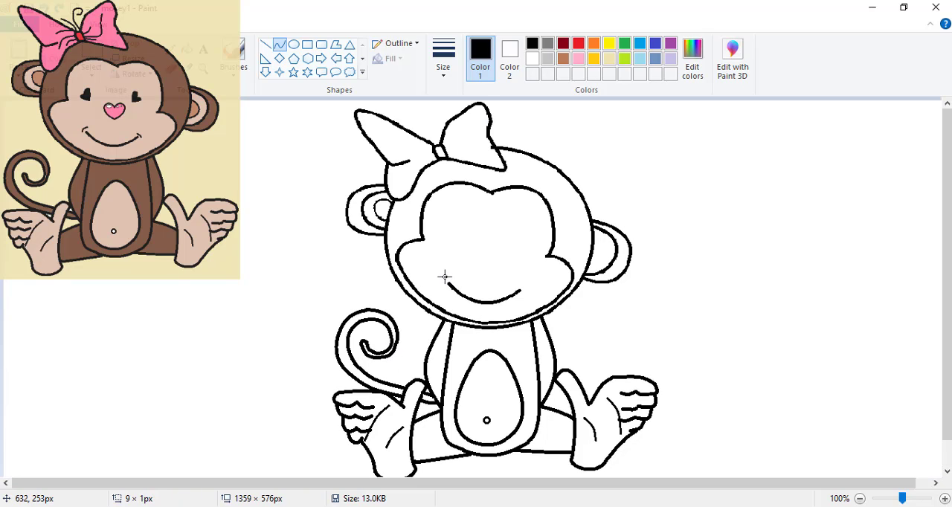
pyautogui.doubleClick(444, 278)
pyautogui.moveTo(518, 285); pyautogui.dragTo(519, 287)
pyautogui.moveTo(471, 242); pyautogui.dragTo(503, 266)
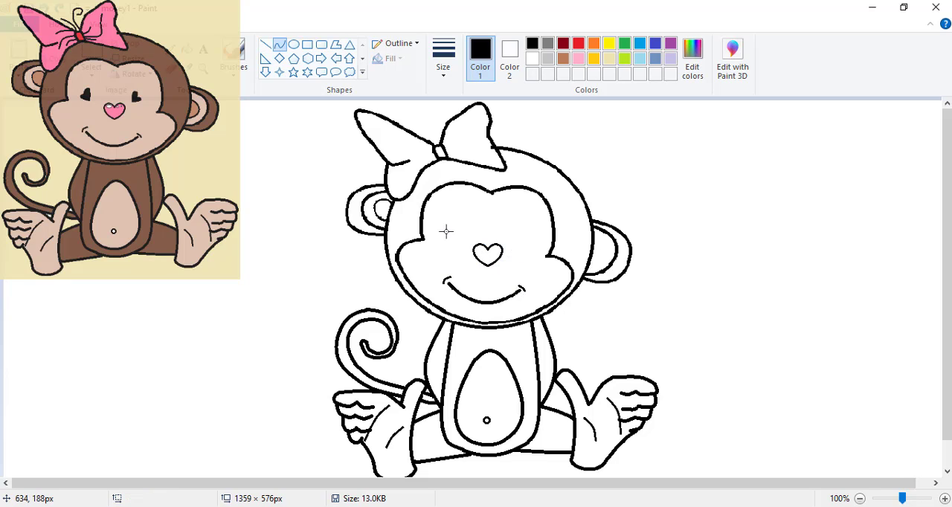
pyautogui.moveTo(446, 231); pyautogui.dragTo(452, 236)
# Add thin antennae above the bow's knot and fold lines across both wings
pyautogui.moveTo(406, 127); pyautogui.dragTo(437, 116)
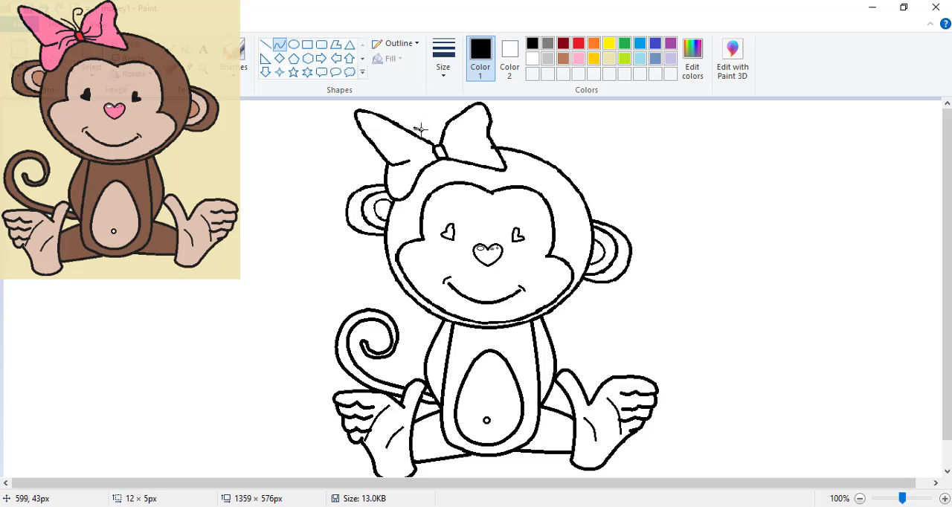
pyautogui.moveTo(434, 148); pyautogui.dragTo(486, 138)
pyautogui.click(412, 160)
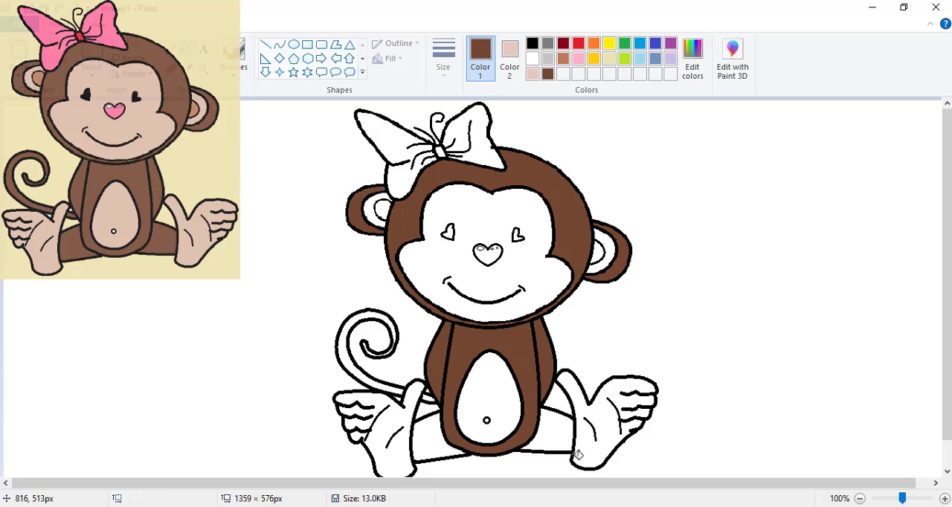
# Fill both legs and the tail with brown
pyautogui.click(567, 433)
pyautogui.click(429, 433)
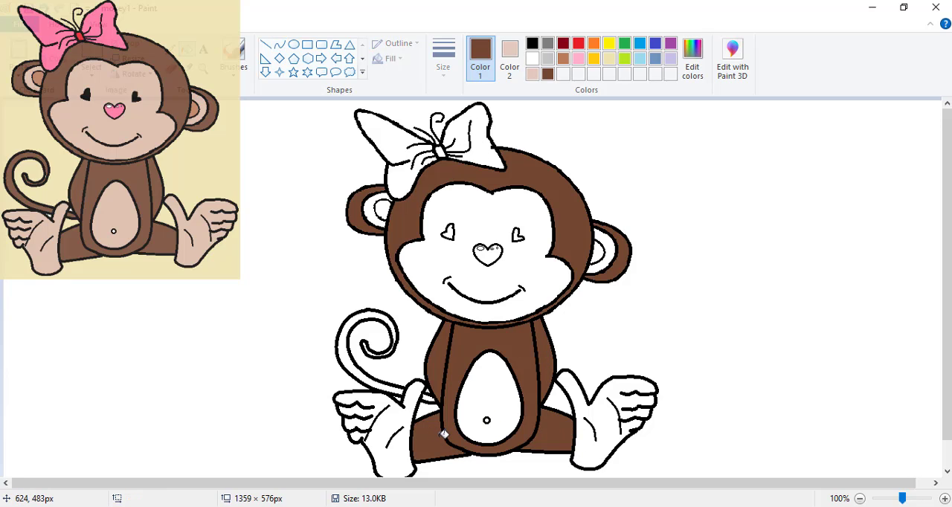
pyautogui.click(386, 381)
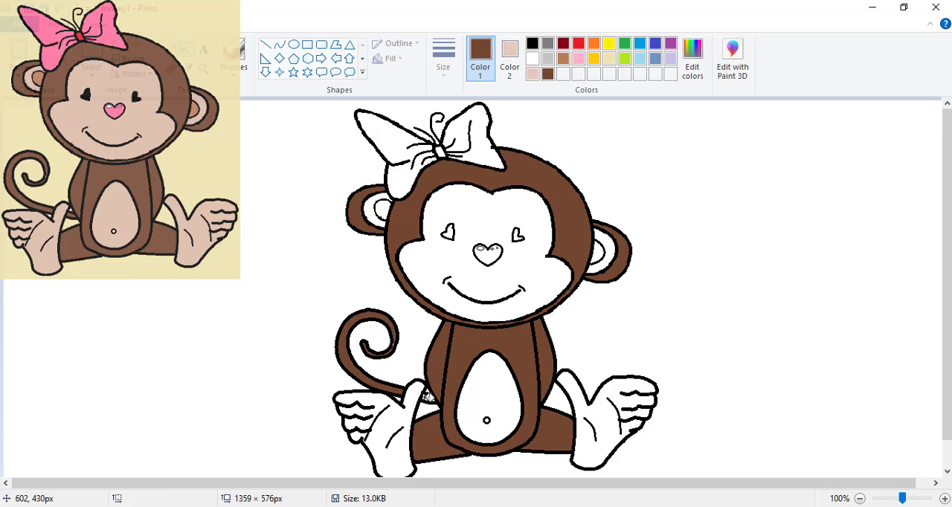
# Fill the face, belly, both feet and the left inner ear with cream
pyautogui.rightClick(534, 276)
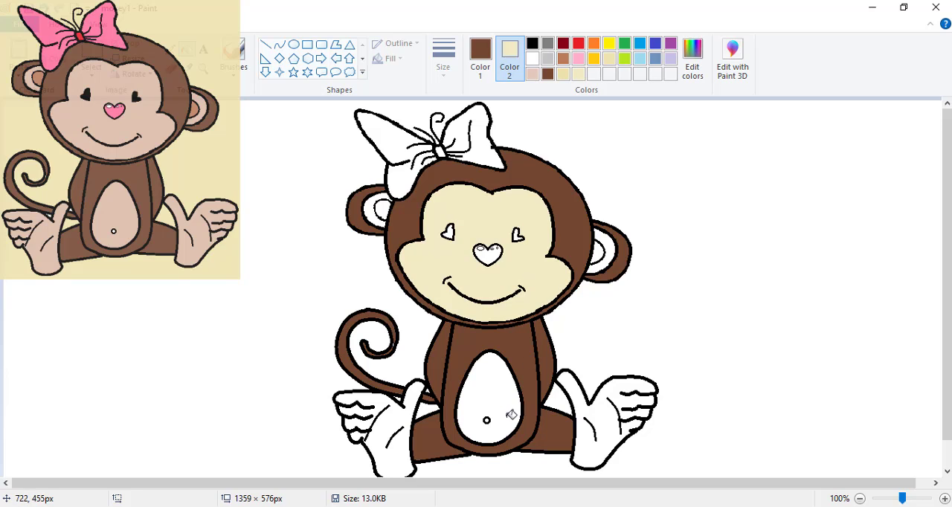
pyautogui.rightClick(511, 415)
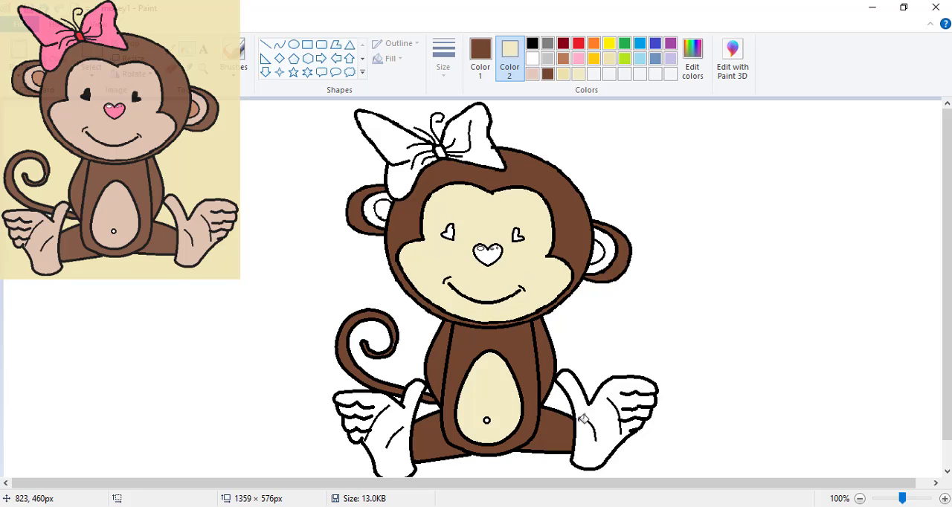
pyautogui.rightClick(588, 418)
pyautogui.rightClick(392, 424)
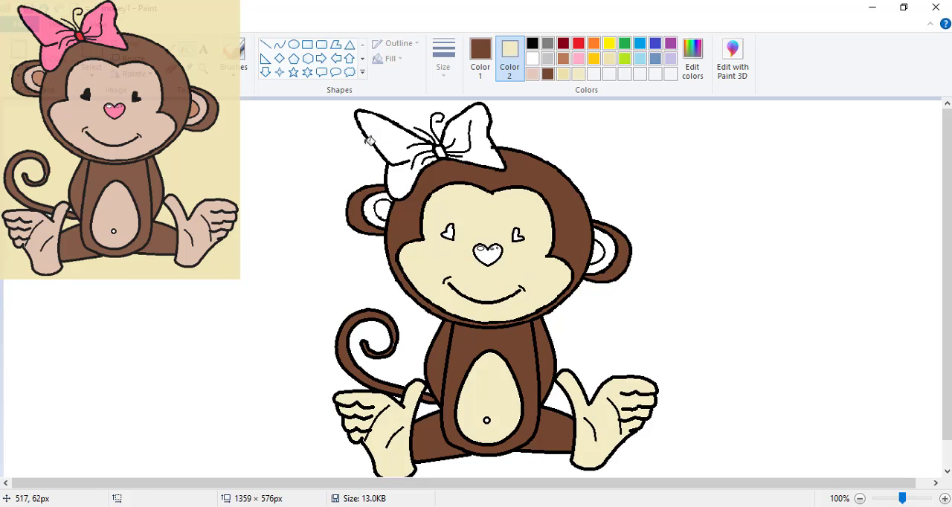
pyautogui.rightClick(373, 206)
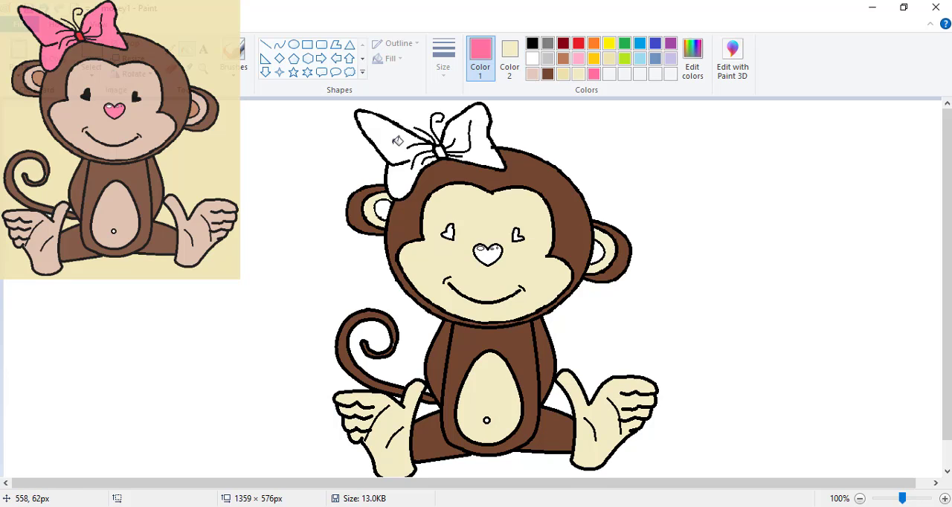
# Fill both wings of the bow with pink
pyautogui.click(397, 140)
pyautogui.click(483, 141)
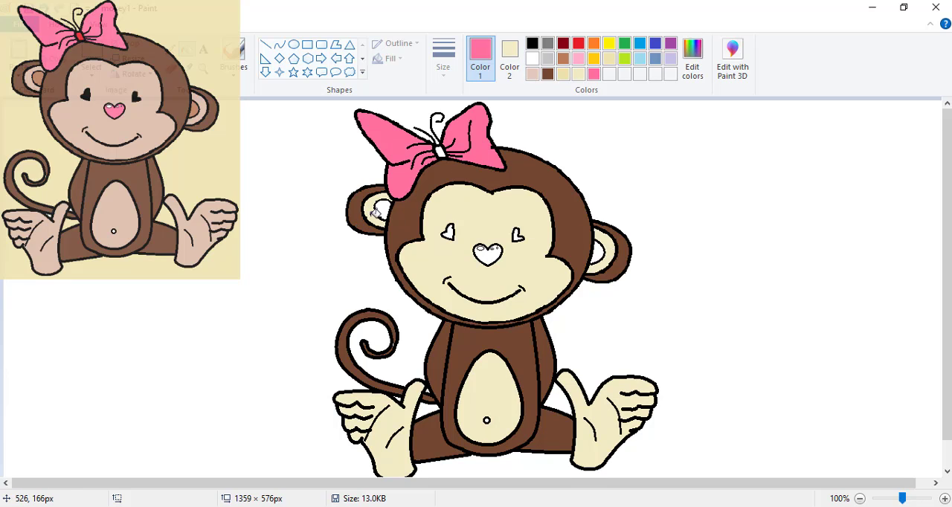
# Fill the heart-shaped nose with pink and the eyes with black
pyautogui.click(484, 252)
pyautogui.click(532, 43)
pyautogui.click(447, 232)
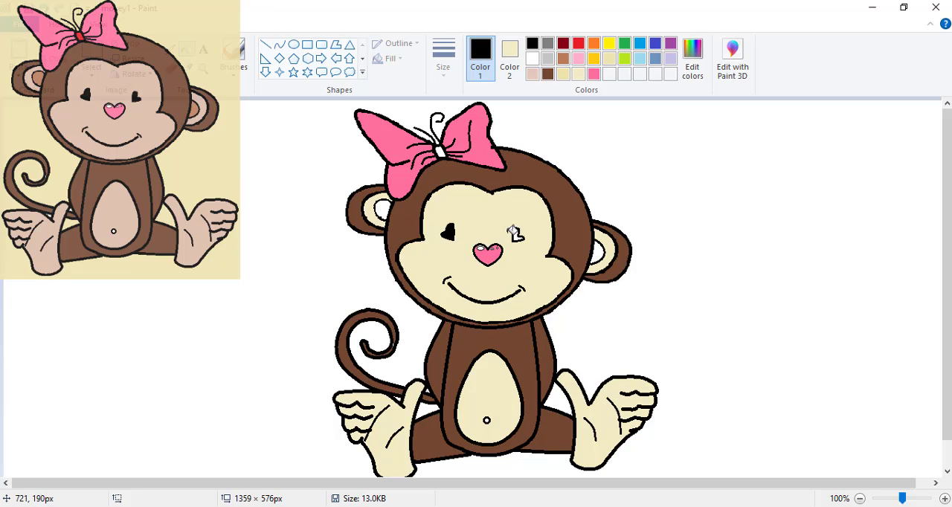
# Color the innermost area of both ears light brown
pyautogui.click(533, 74)
pyautogui.click(600, 253)
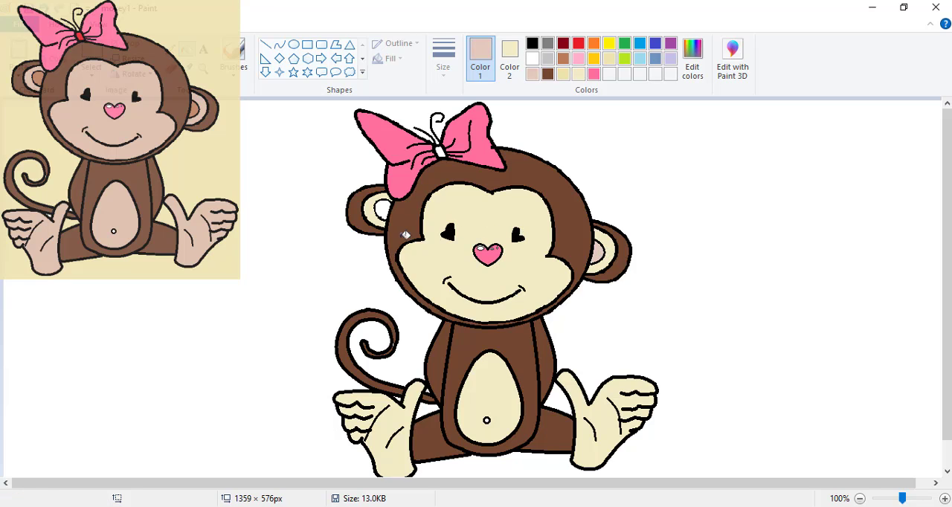
pyautogui.click(384, 210)
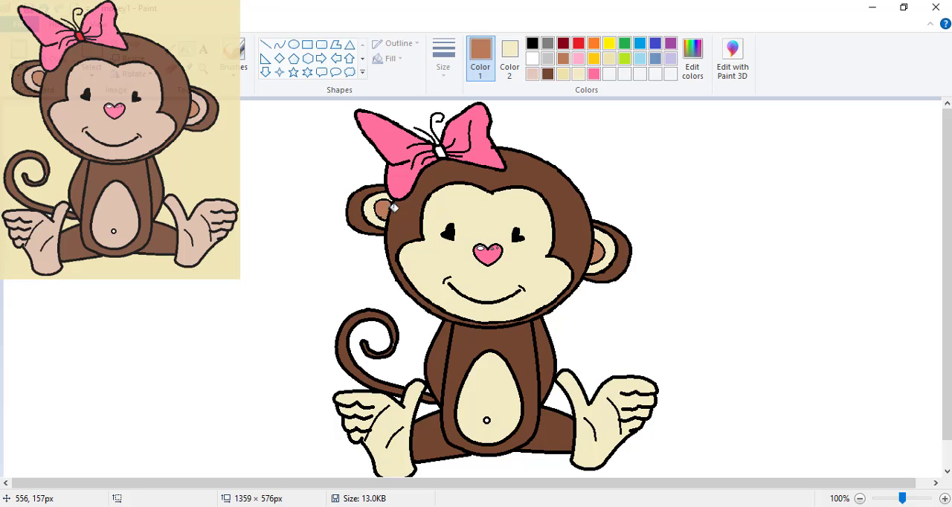
# Recolor the cream areas of the face, ears, belly and feet with a pinkish beige skin tone
pyautogui.click(416, 245)
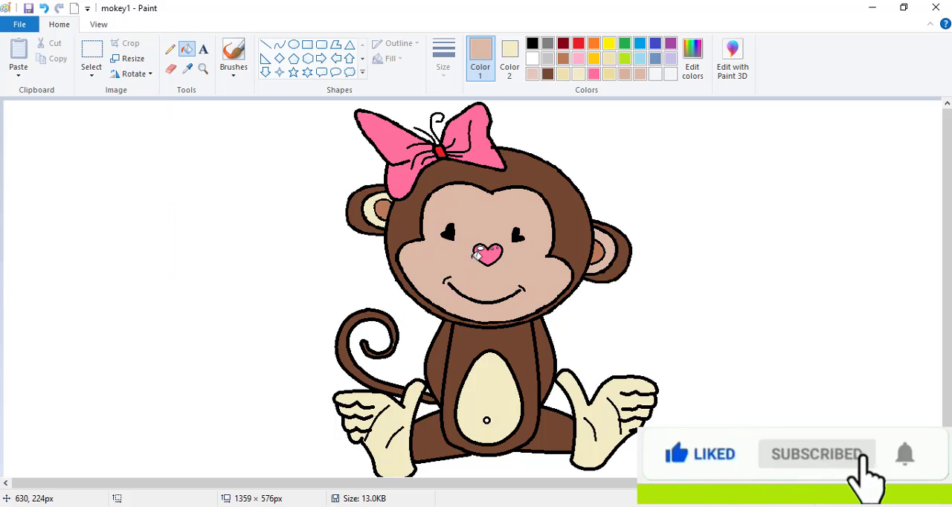
pyautogui.click(378, 215)
pyautogui.click(504, 400)
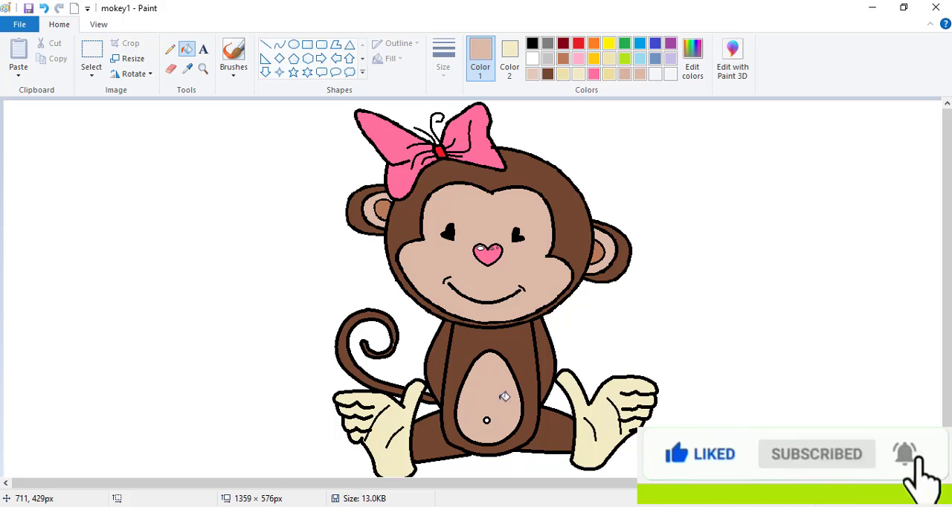
pyautogui.click(615, 425)
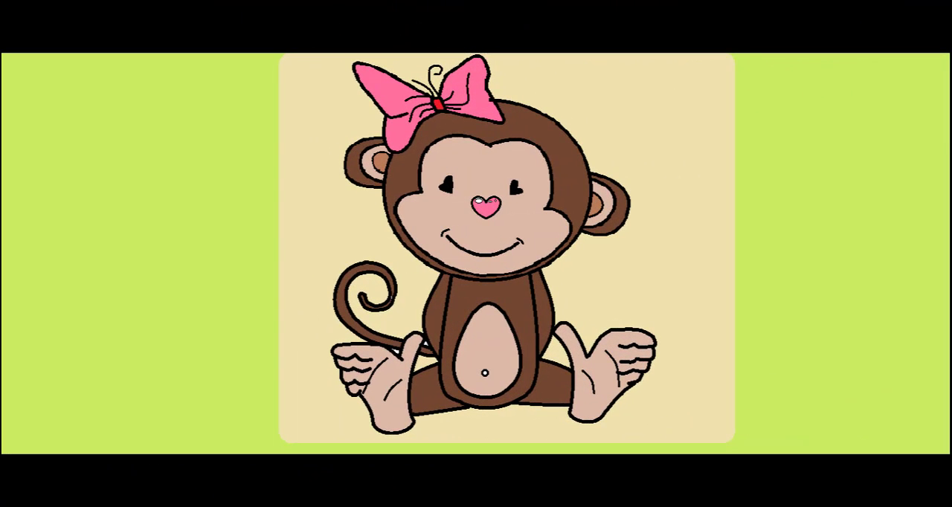